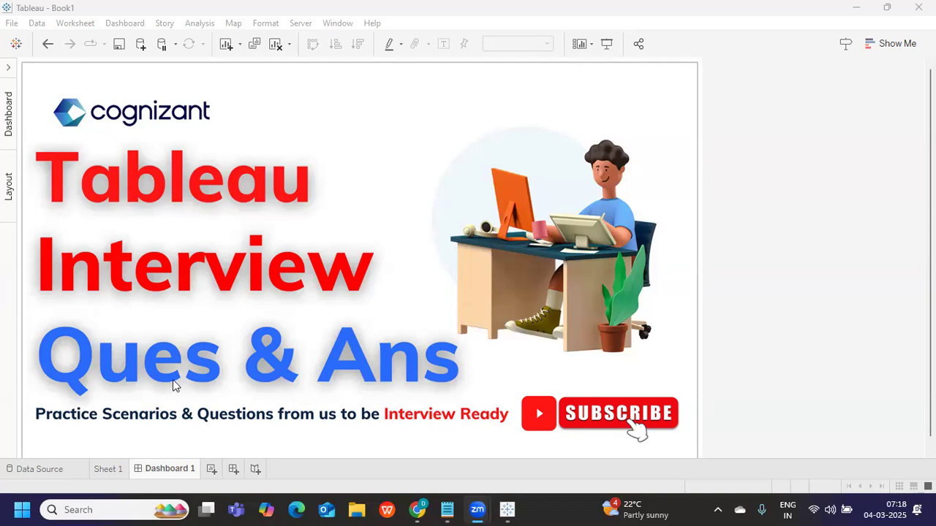
- In Notepad, highlight the performance recording wording of question 1 while explaining it
mouse_move(446, 509)
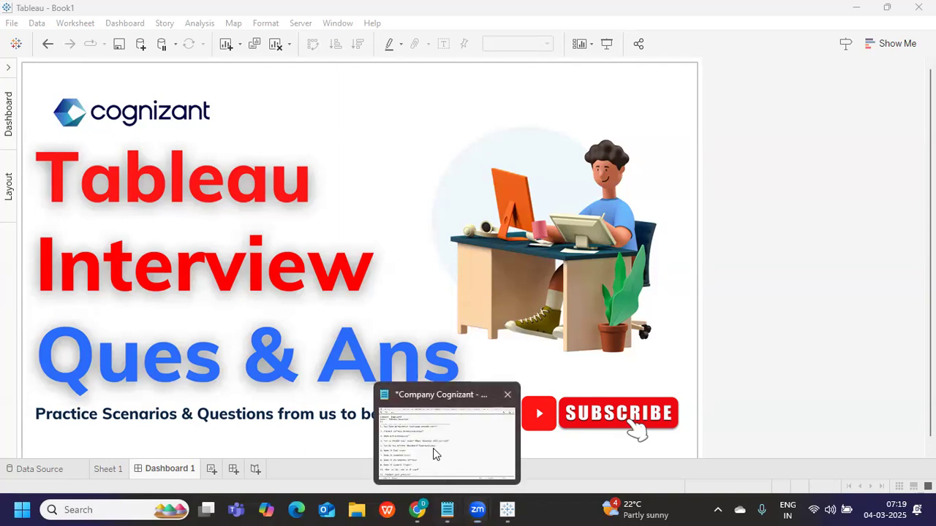
click(433, 453)
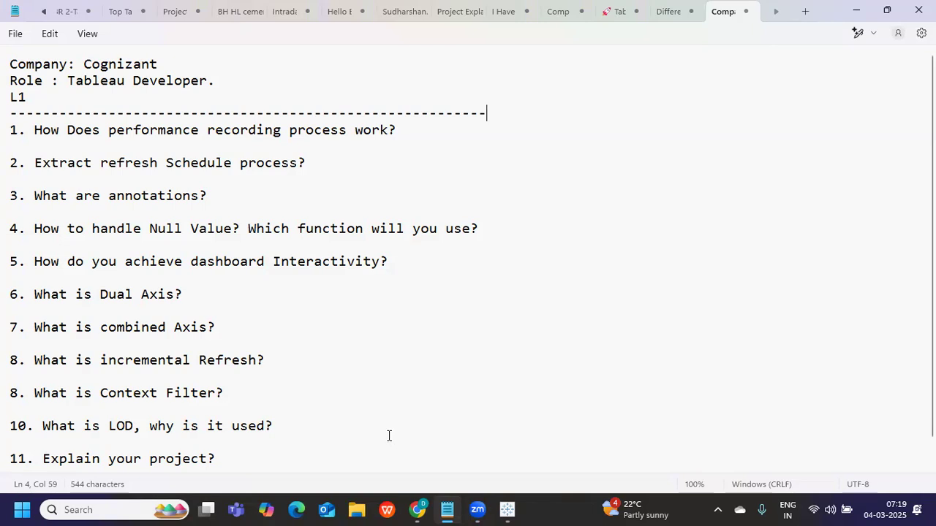
drag(141, 129, 184, 122)
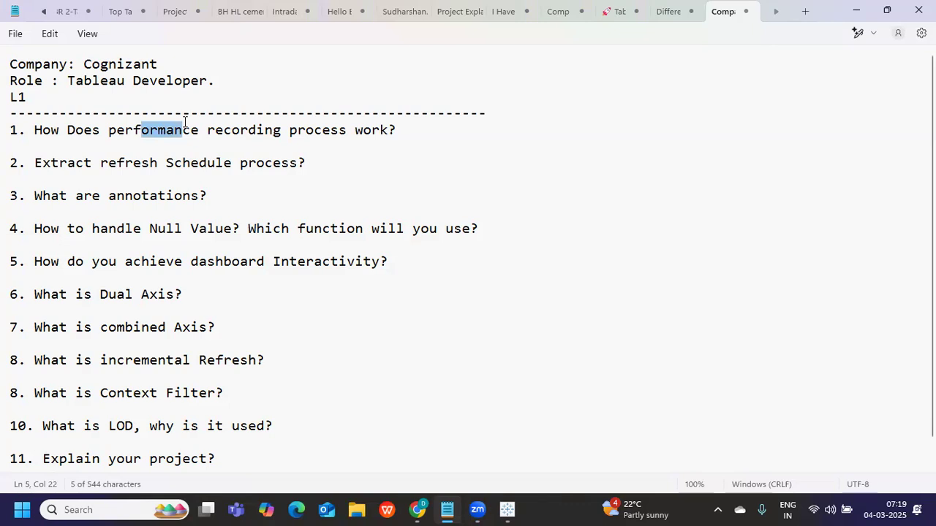
drag(209, 130, 296, 130)
click(363, 164)
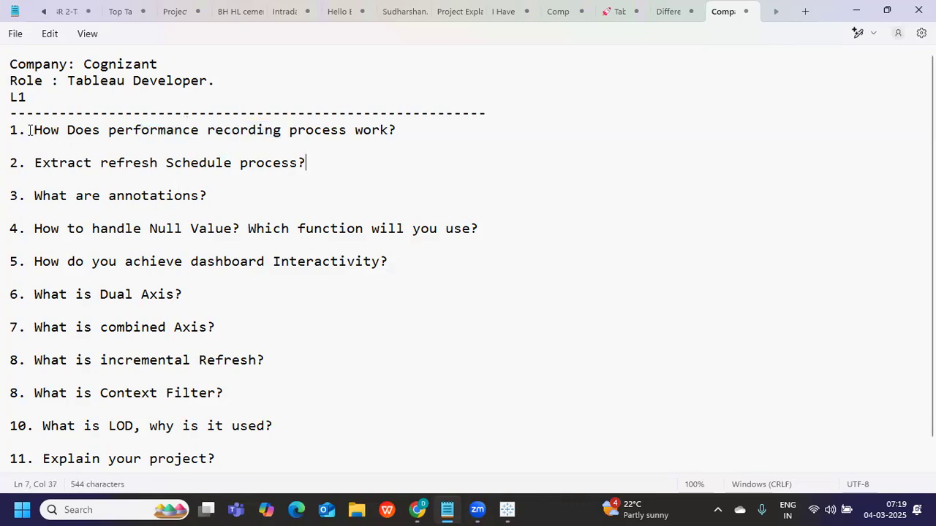
drag(29, 130, 407, 130)
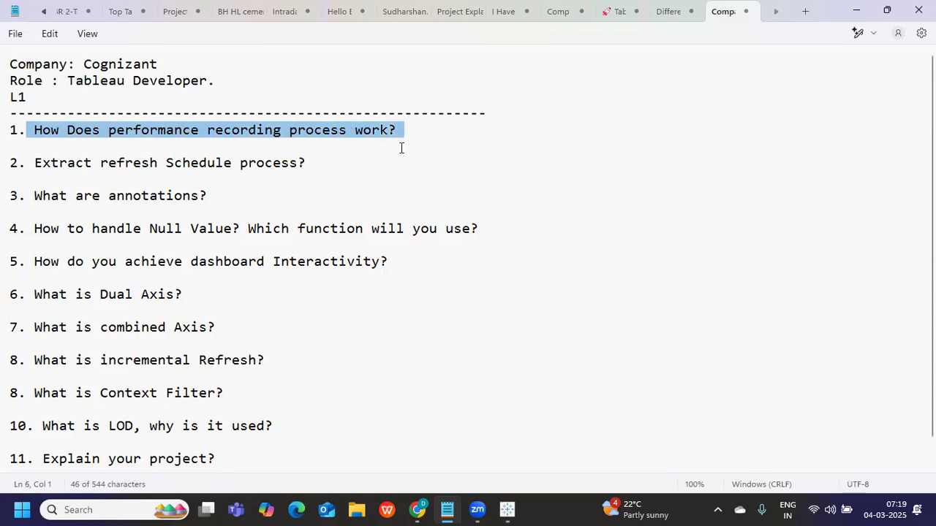
click(411, 130)
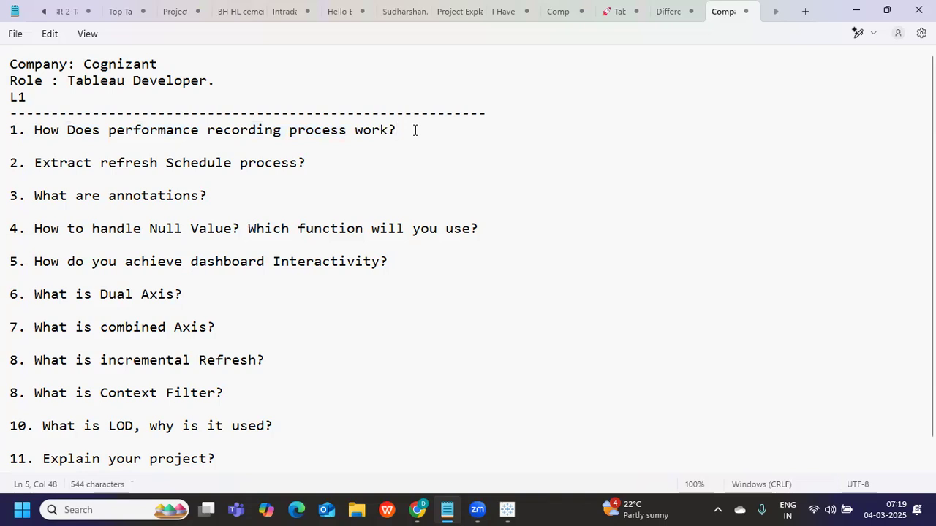
drag(82, 131, 399, 135)
- In Tableau, bring up the Alt+H help options and dismiss them without choosing anything
mouse_move(507, 509)
click(505, 452)
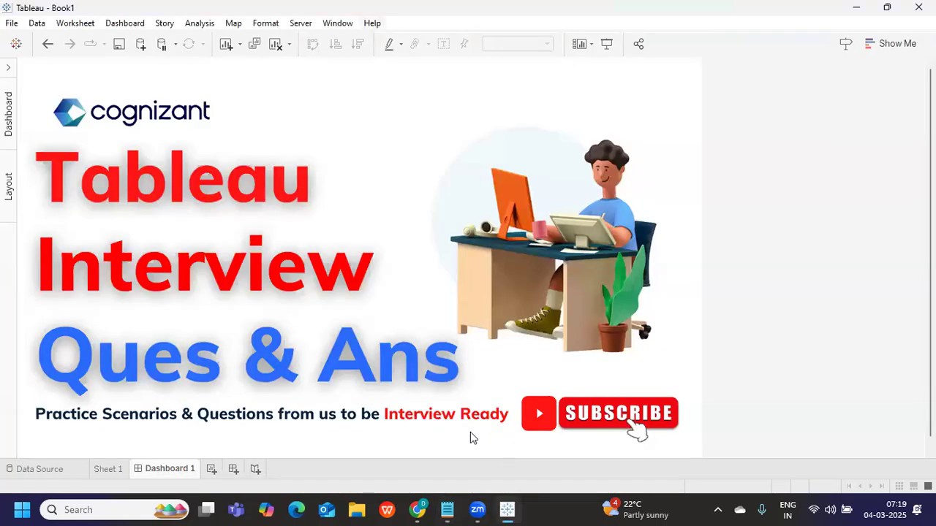
key(alt+h)
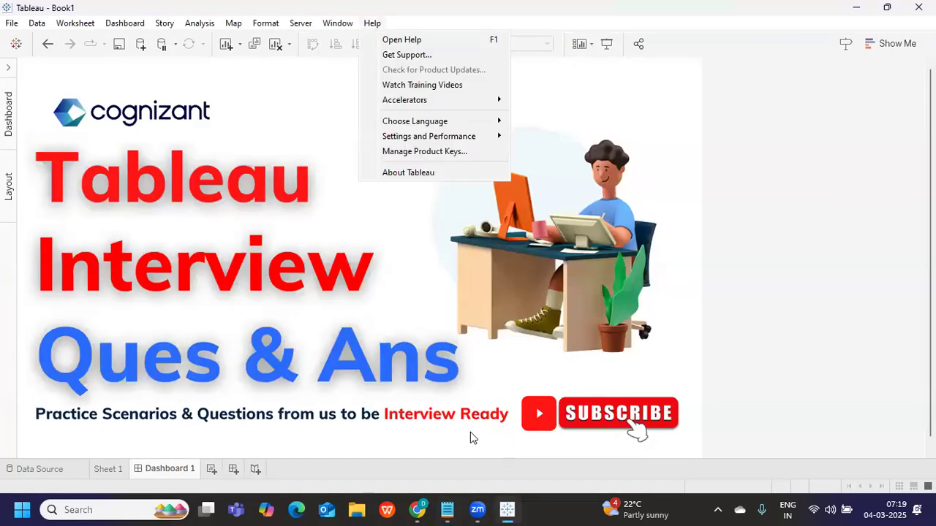
mouse_move(409, 136)
click(819, 233)
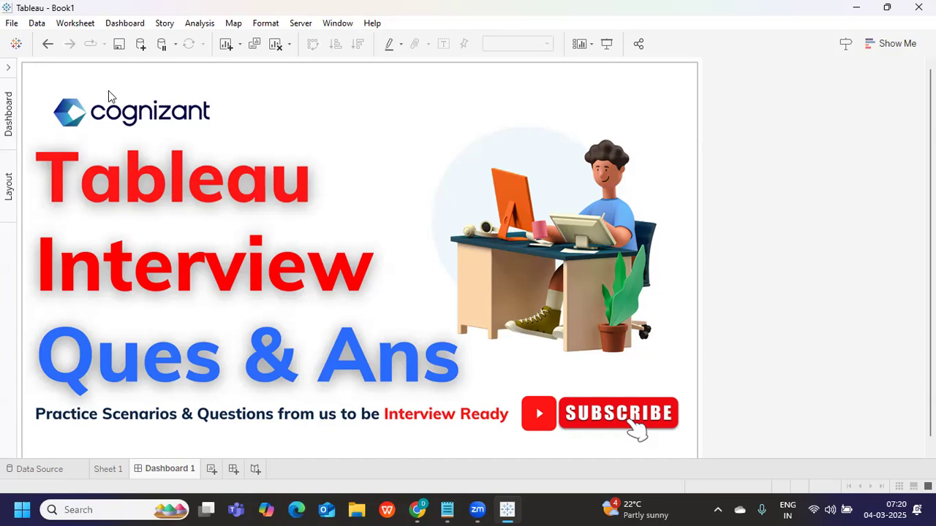
- Under question 1, type 'It allows us to read the interactivity that is happening on the dashboard'
mouse_move(447, 510)
click(443, 445)
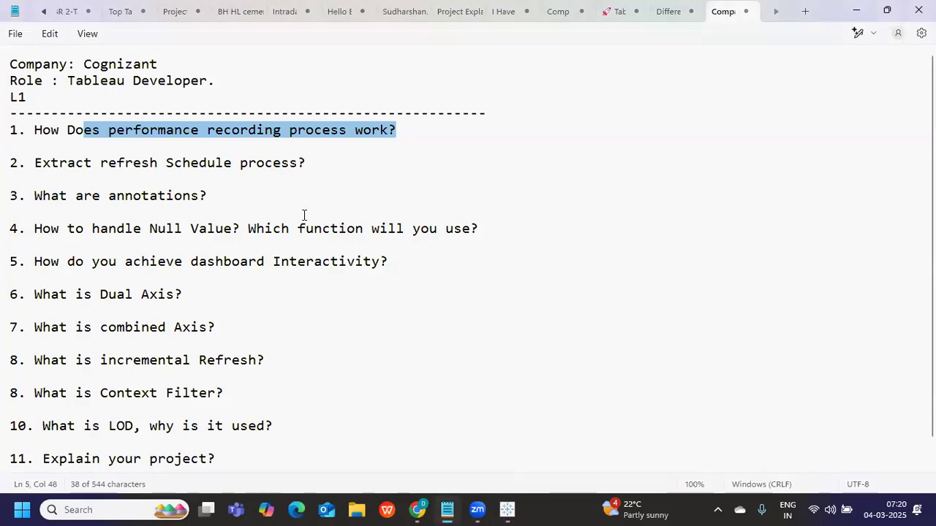
click(453, 132)
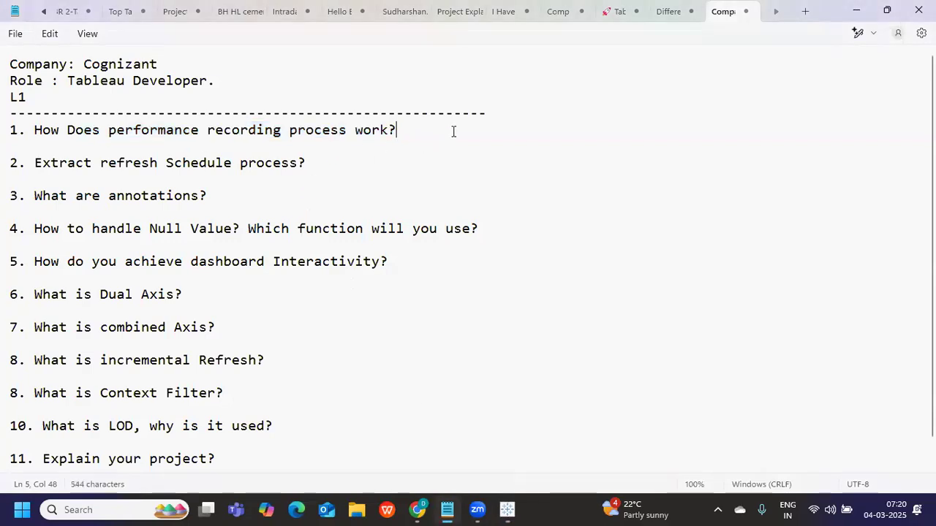
key(Return)
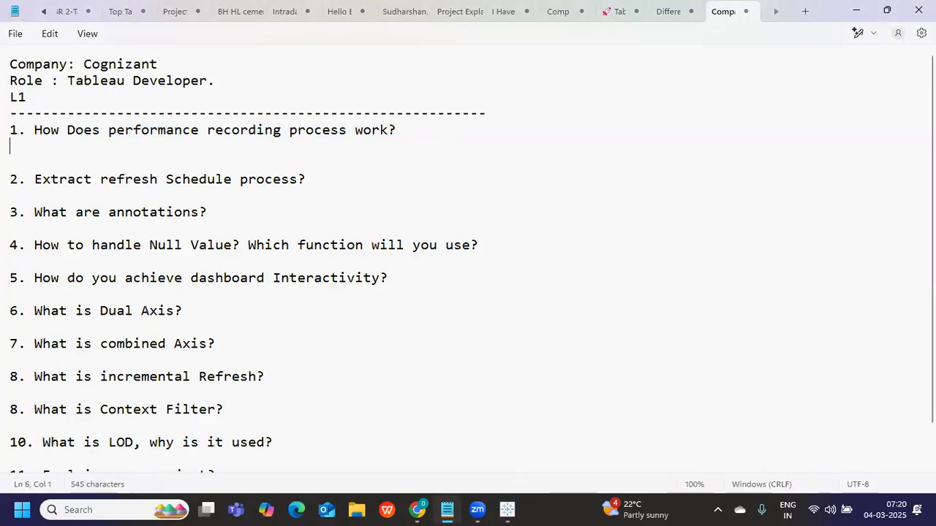
text(It al)
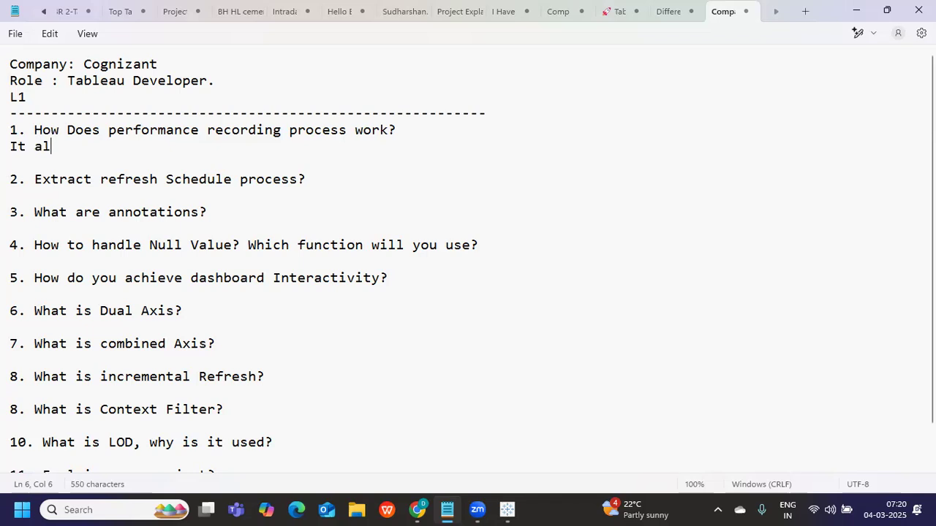
text(lows us to read)
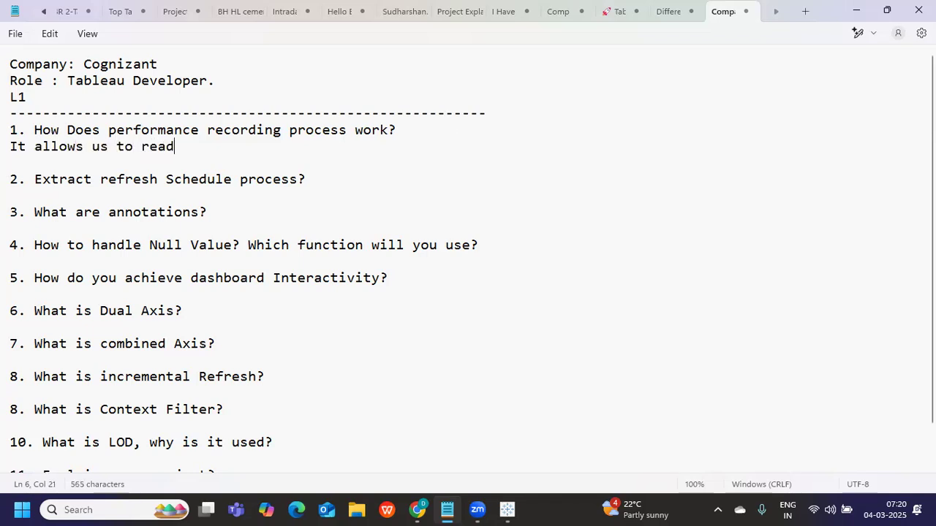
text( the interact)
key(BackSpace)
text(ivity tht)
key(BackSpace)
key(BackSpace)
text(at is happending )
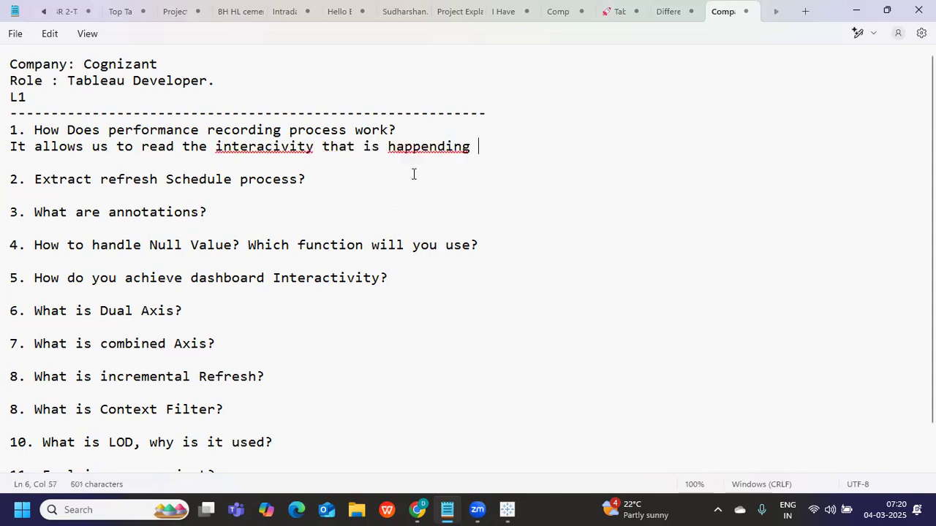
text(on the dasbharod)
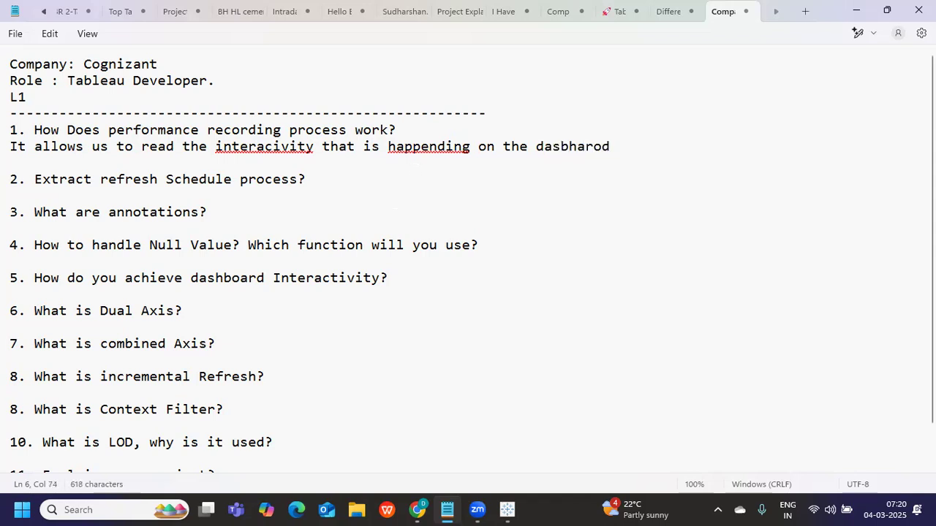
- Add the line 'Connecting to DB, SQL query execution time, data loading, dashboard loading, parameters n filter actions'
key(Return)
key(Return)
text(Conne)
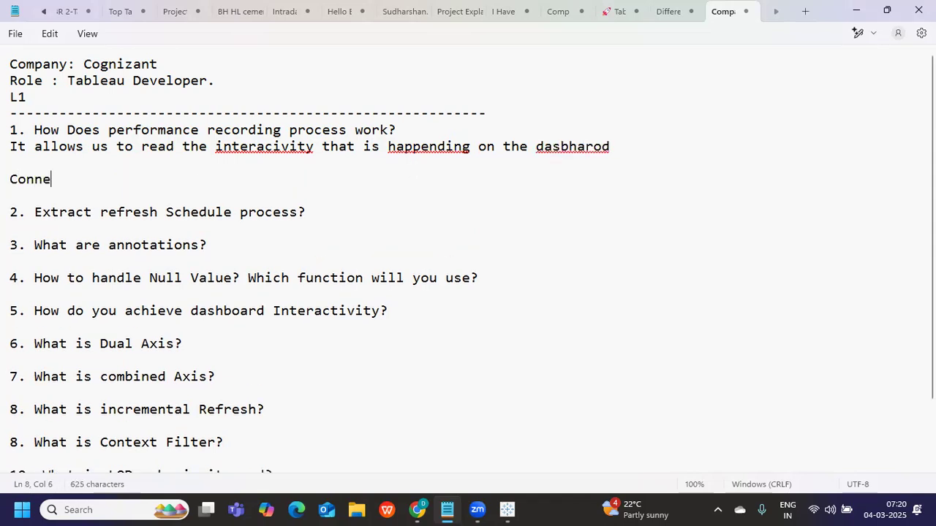
text(cting to DB, SQl Querye xec)
key(BackSpace)
key(BackSpace)
key(BackSpace)
key(BackSpace)
key(BackSpace)
text(exu)
key(BackSpace)
text(ecution time, data loading, dashboad)
key(BackSpace)
text(rd loading, p)
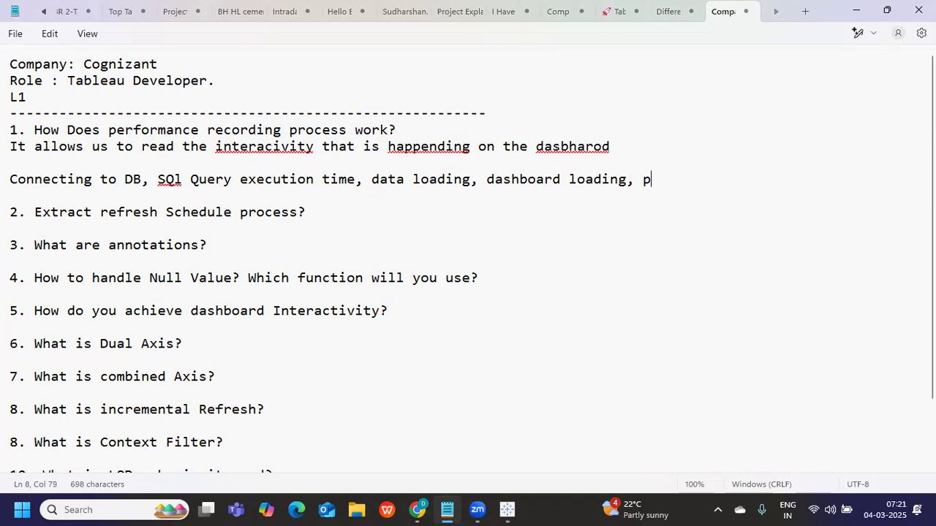
text(aramet)
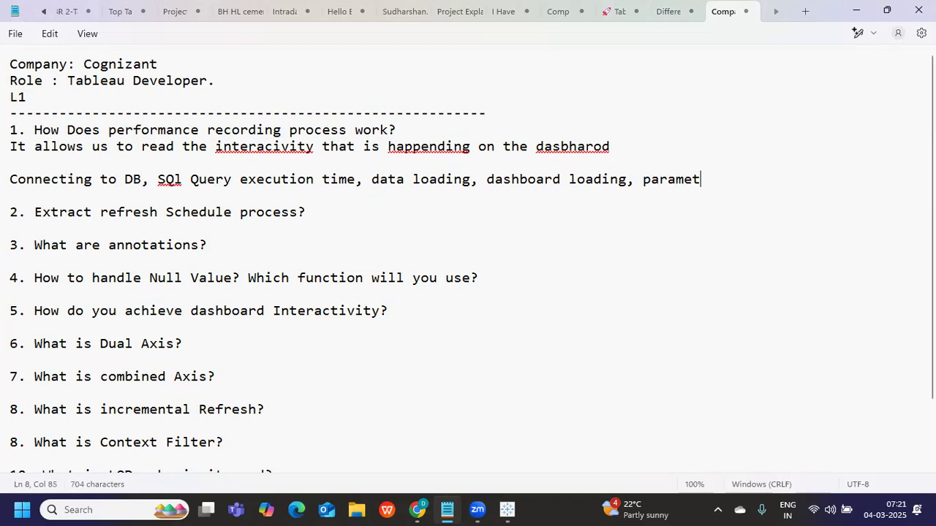
text(rs n fil)
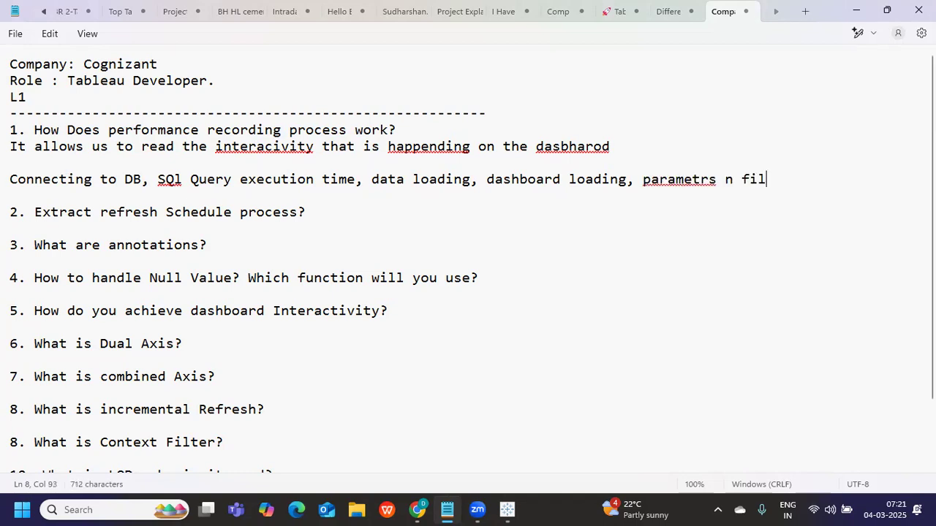
text(ter actions)
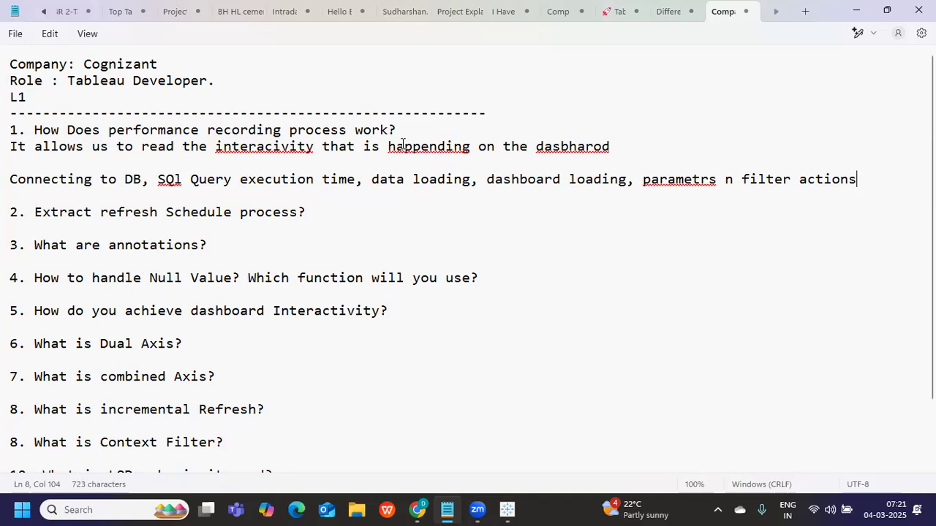
drag(329, 179, 469, 182)
click(635, 183)
drag(859, 180, 7, 137)
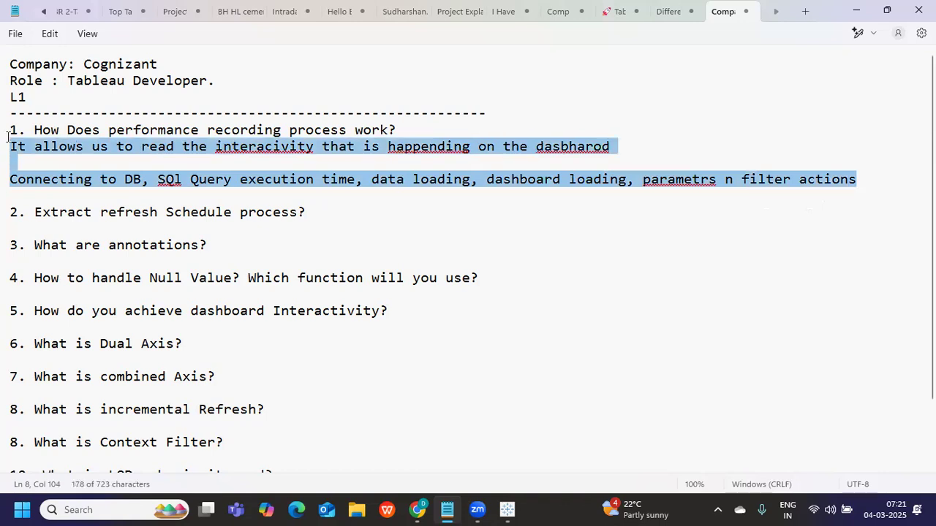
click(47, 197)
drag(35, 212, 314, 213)
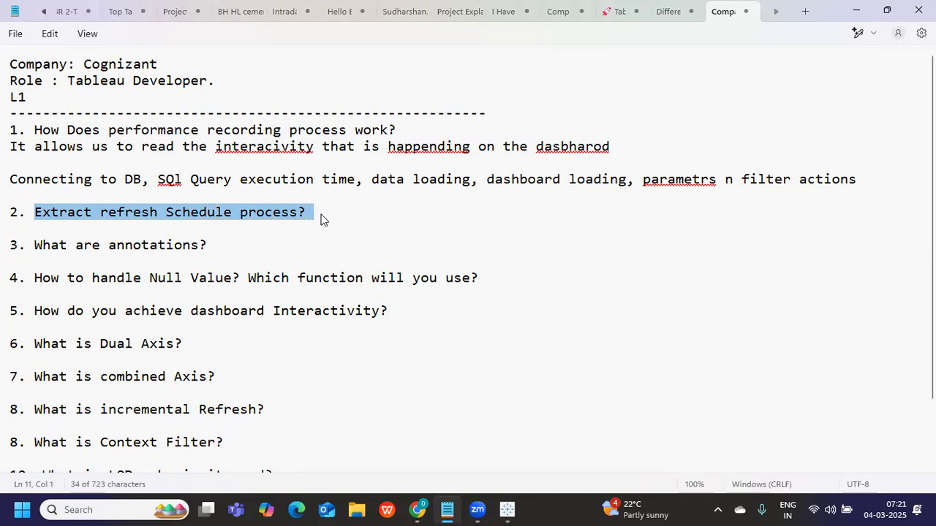
click(319, 215)
drag(59, 213, 155, 215)
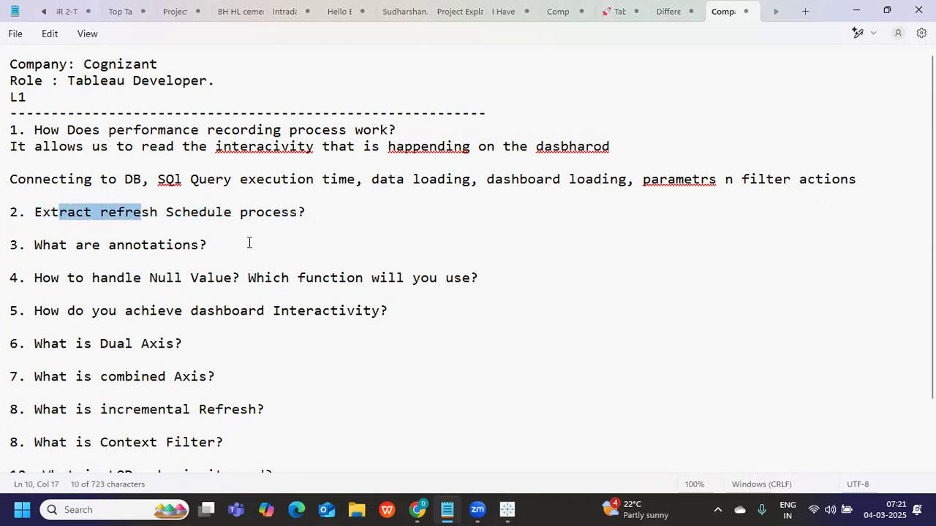
drag(311, 212, 227, 214)
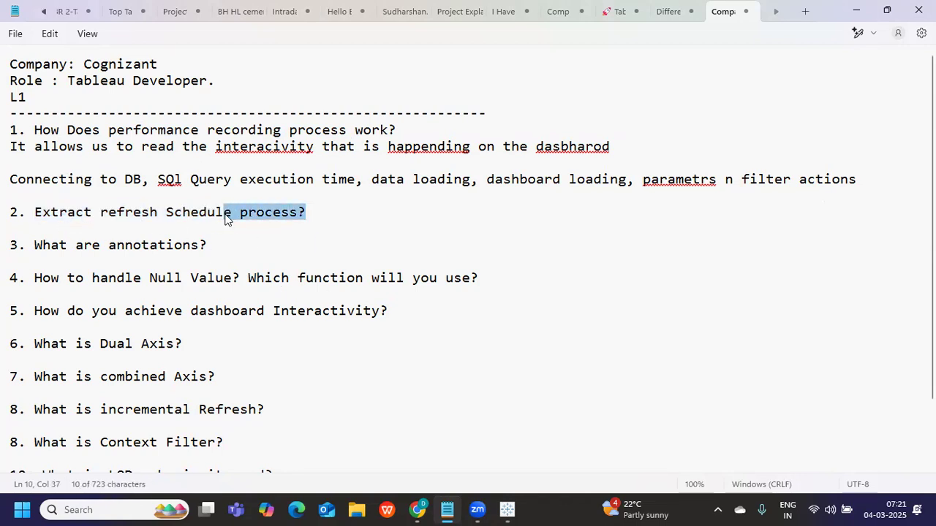
click(227, 216)
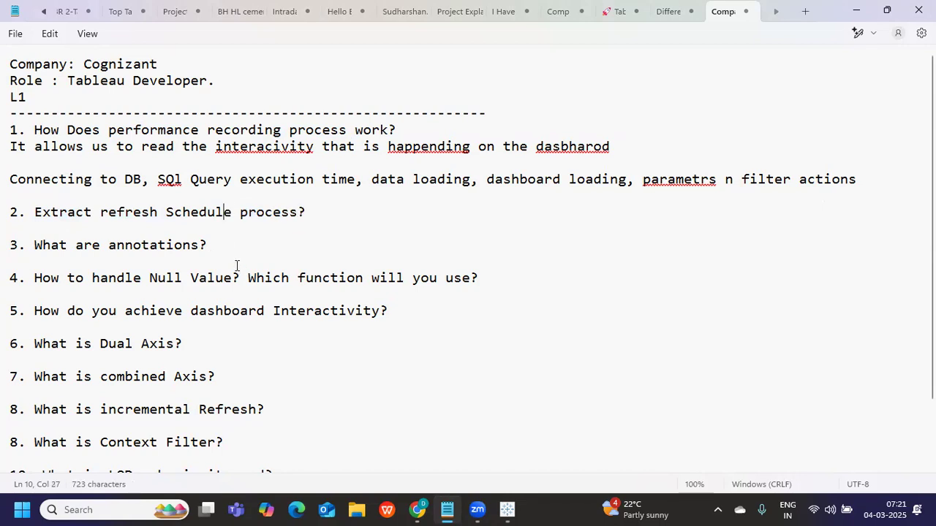
drag(209, 212, 250, 212)
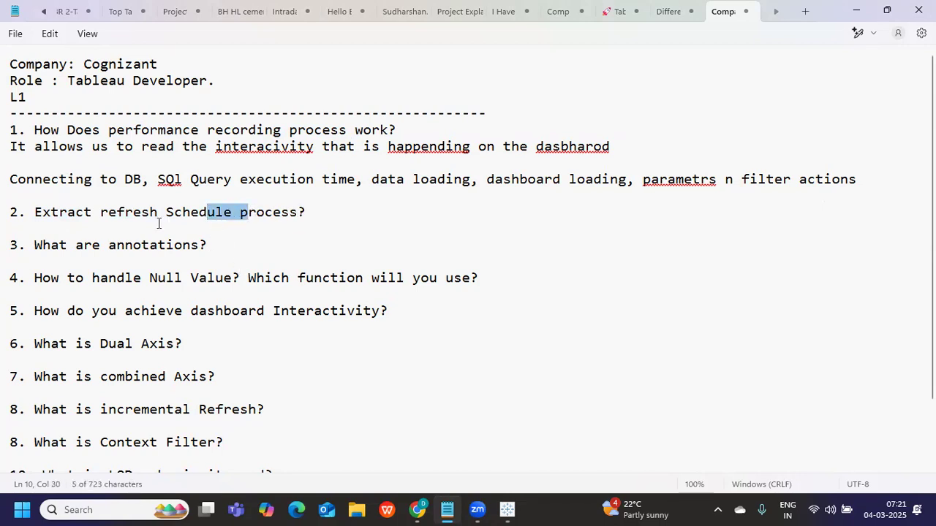
triple_click(200, 221)
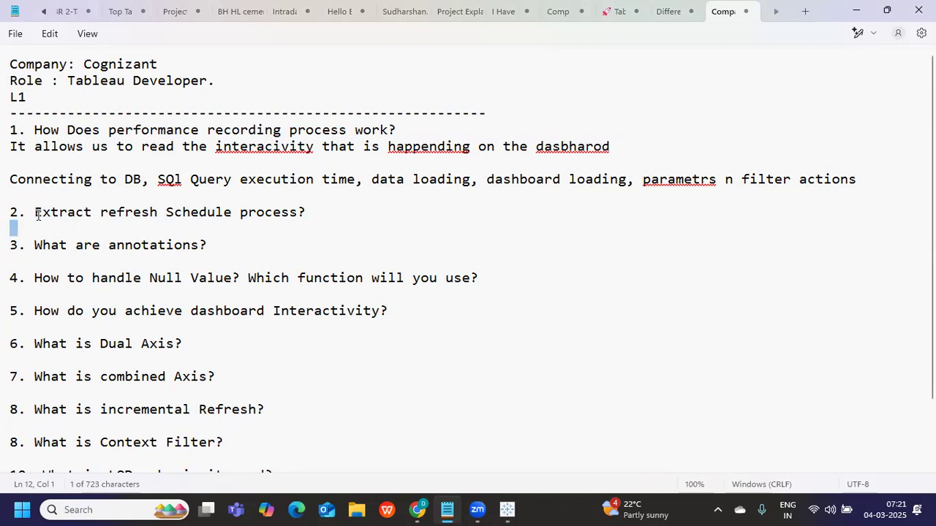
drag(41, 212, 275, 212)
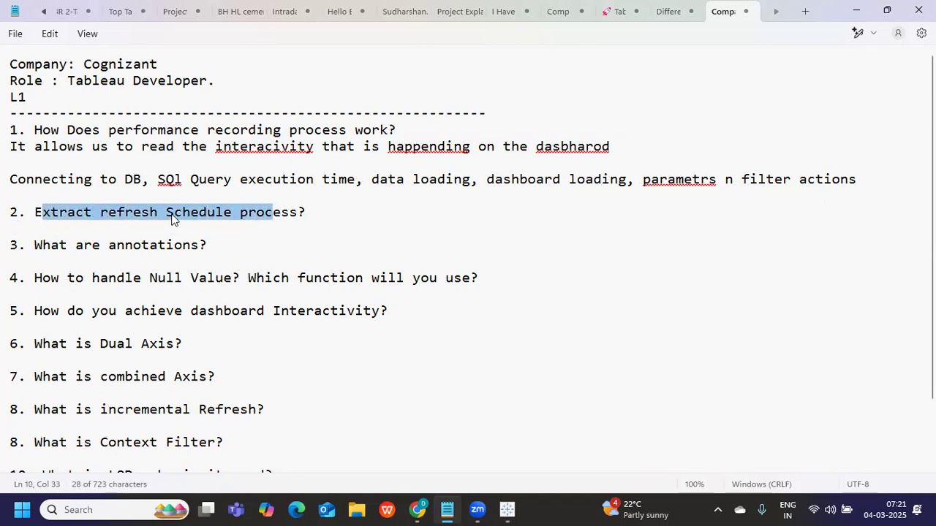
click(48, 213)
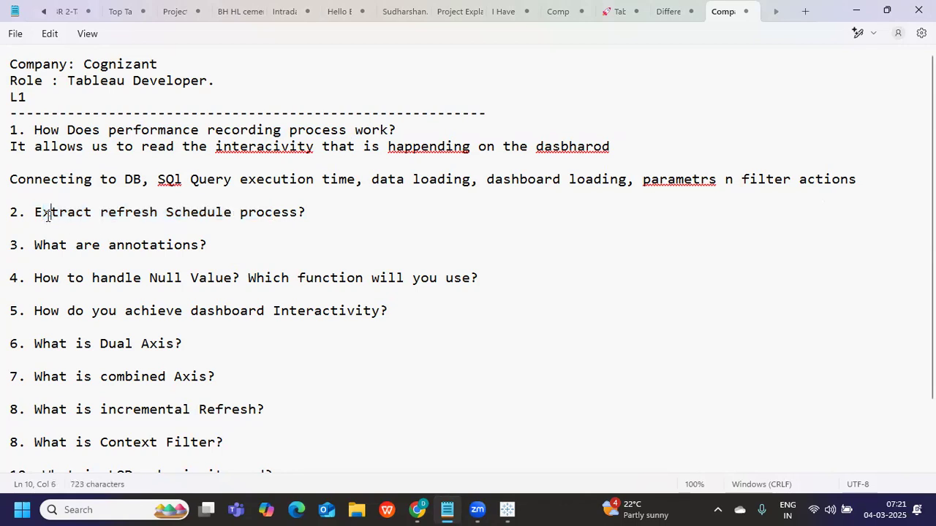
drag(18, 212, 329, 212)
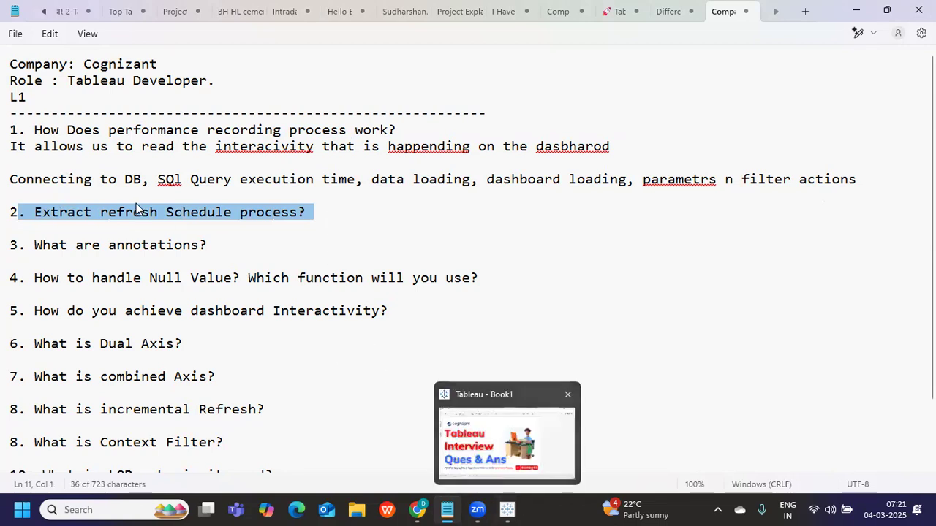
click(134, 212)
drag(34, 212, 103, 212)
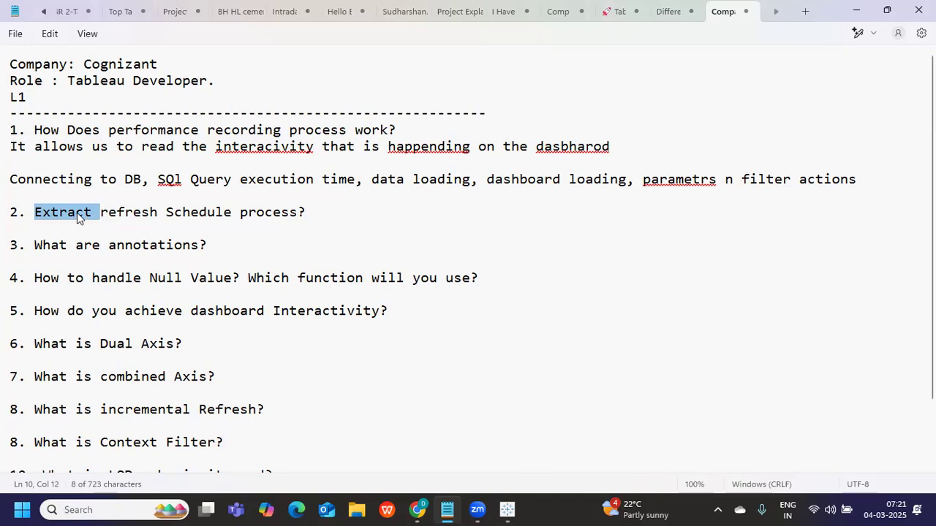
click(49, 213)
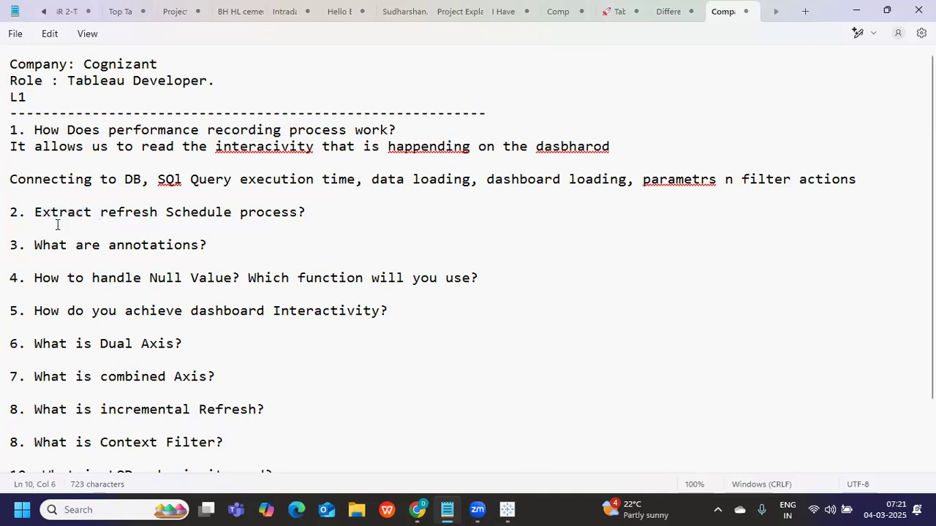
- Switch Superstore to an extract, overwriting Sample - Superstore.hyper, then return to Dashboard 1
click(507, 509)
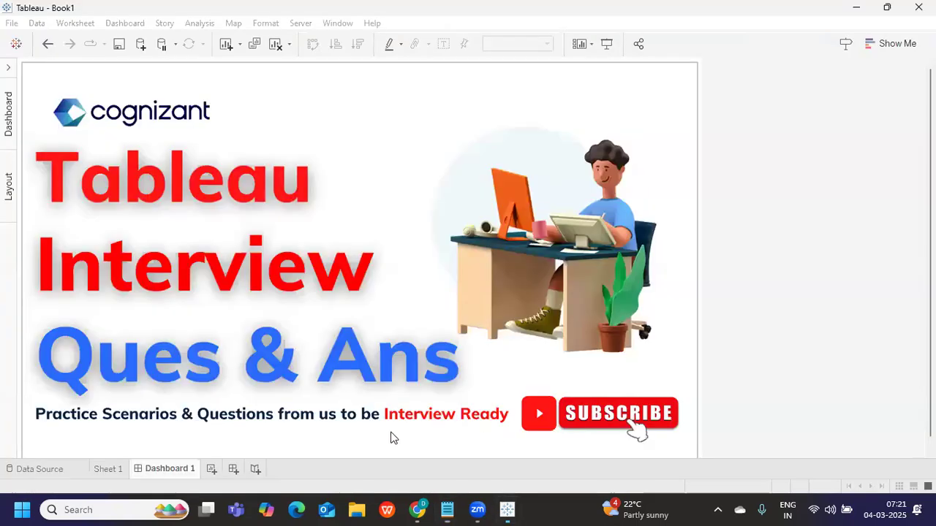
click(18, 468)
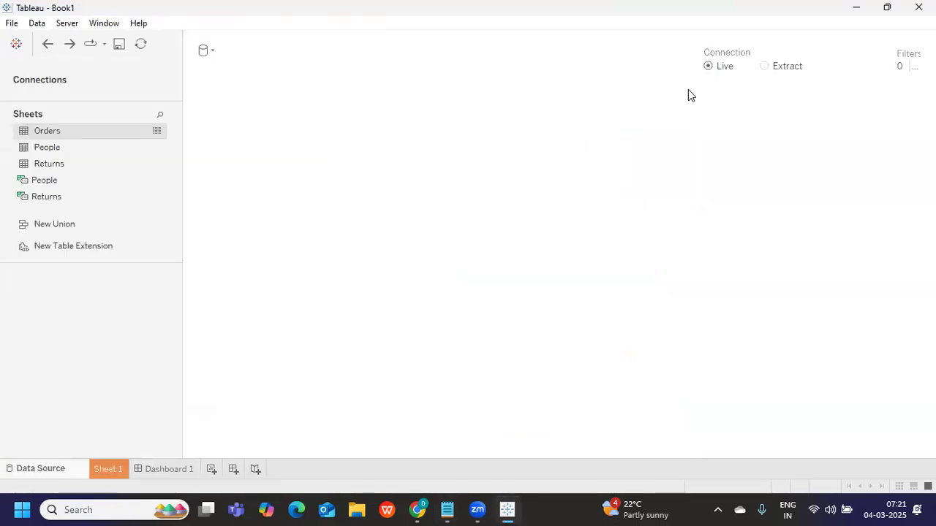
click(750, 66)
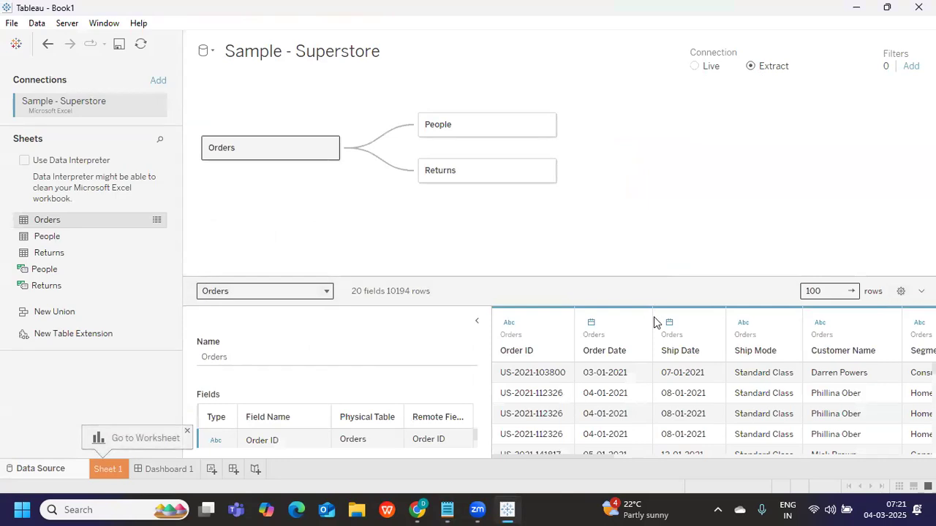
click(106, 472)
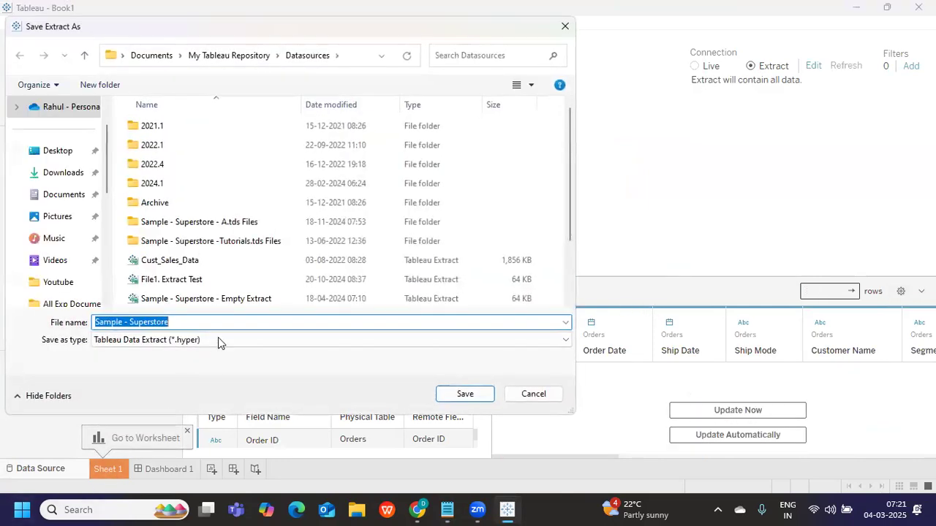
click(482, 397)
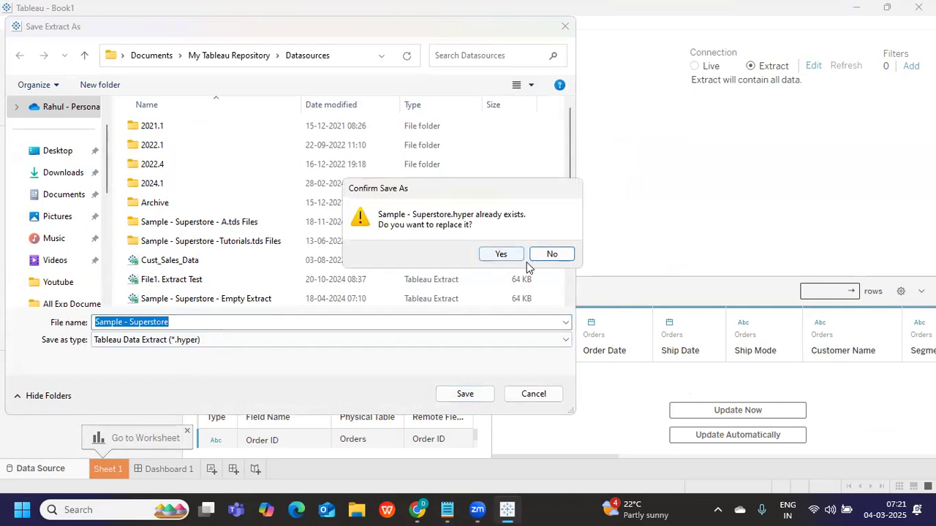
click(500, 255)
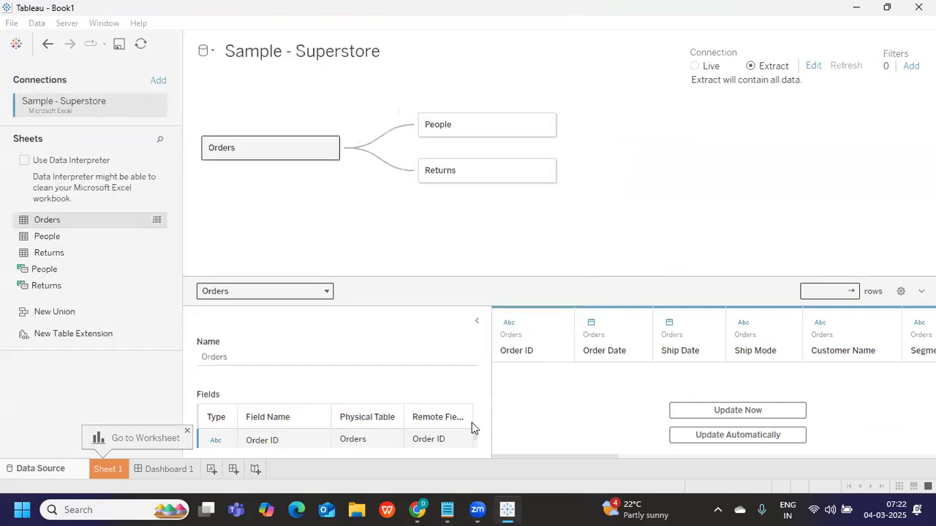
click(149, 467)
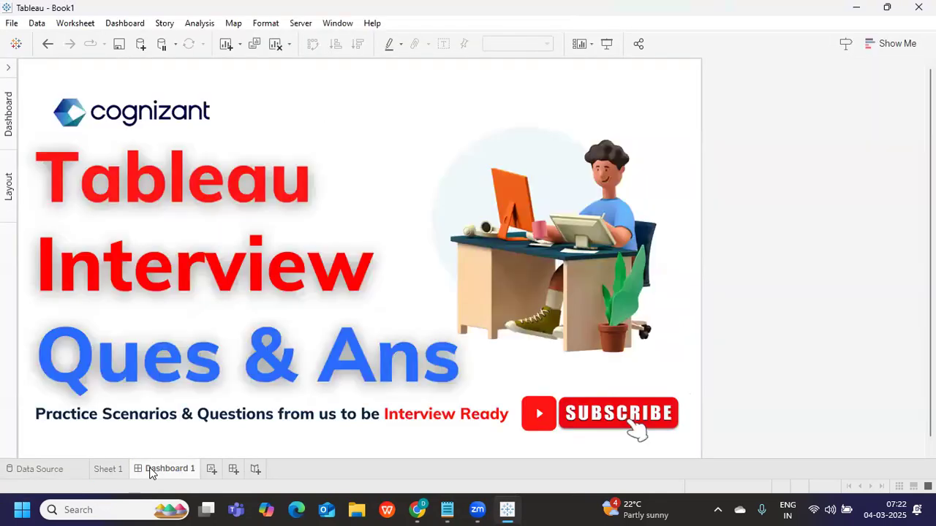
- Under question 2, type 'The process of running the job at specific time for an extract is extract refresh.'
key(alt+Tab)
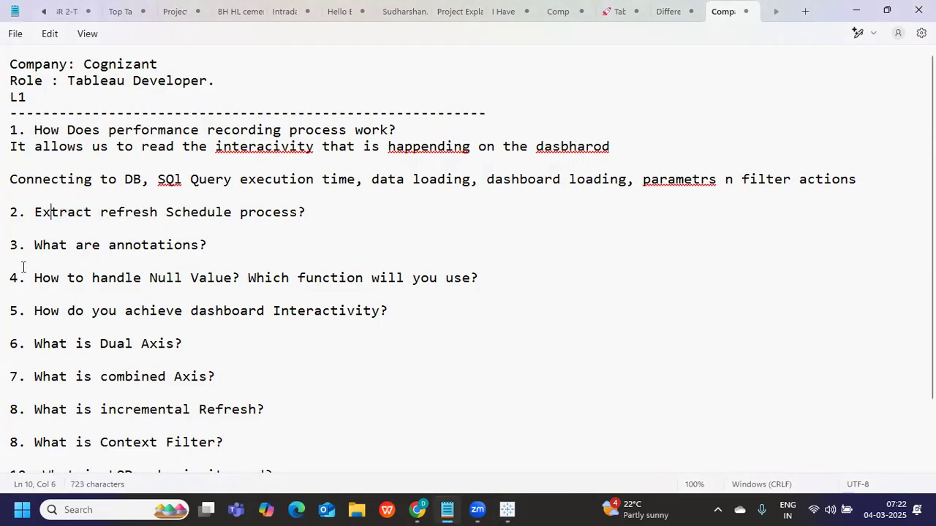
drag(58, 210, 318, 217)
click(326, 208)
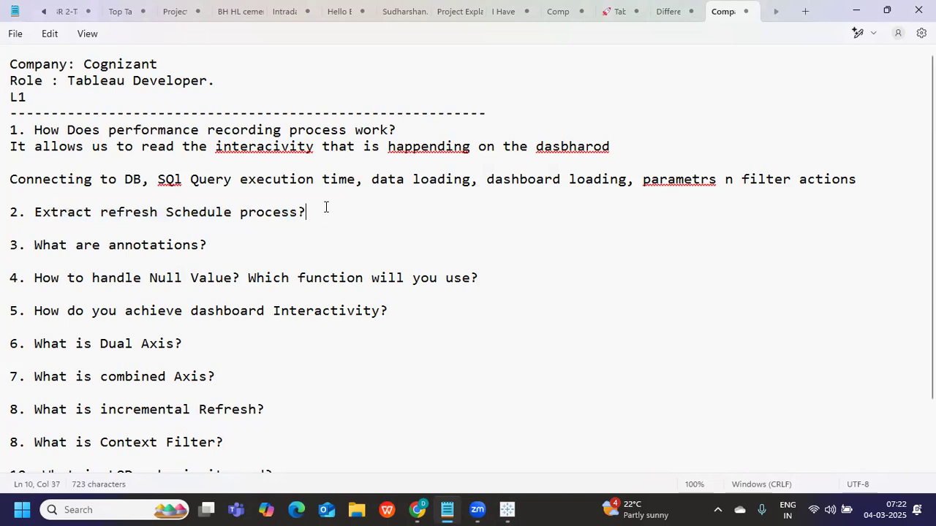
key(Return)
text(The pro)
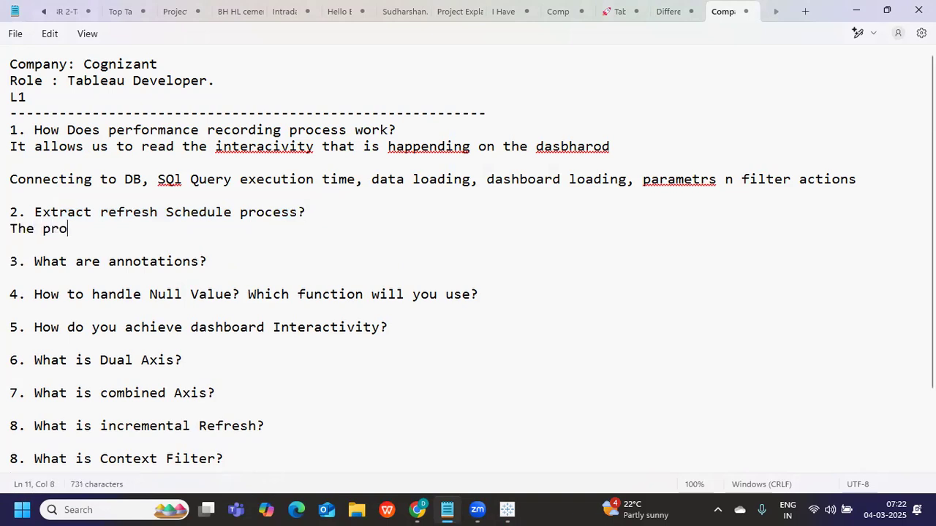
text(cess of run)
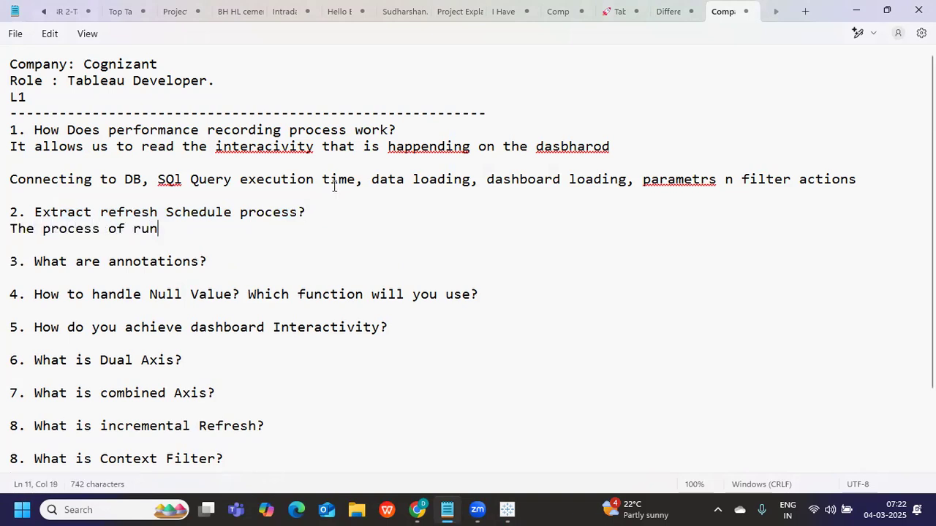
text(ning the job )
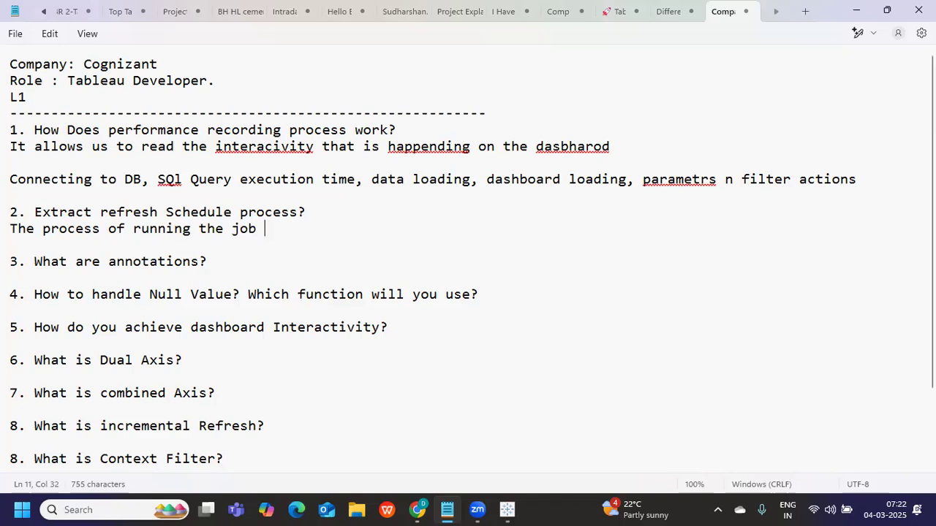
text(at specific time a)
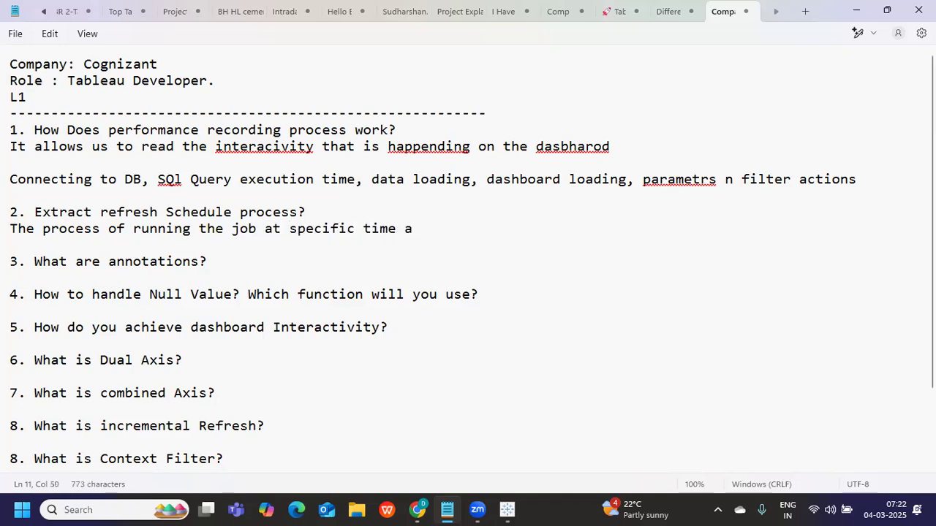
text(is)
key(BackSpace)
key(BackSpace)
key(BackSpace)
text(for an)
text( extrac)
text(t)
key(BackSpace)
key(BackSpace)
text(tr)
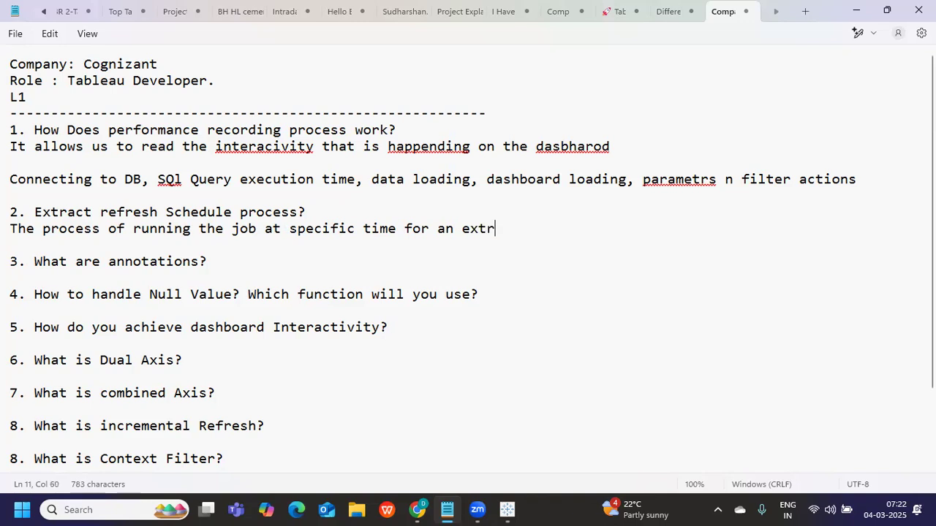
text(act is e)
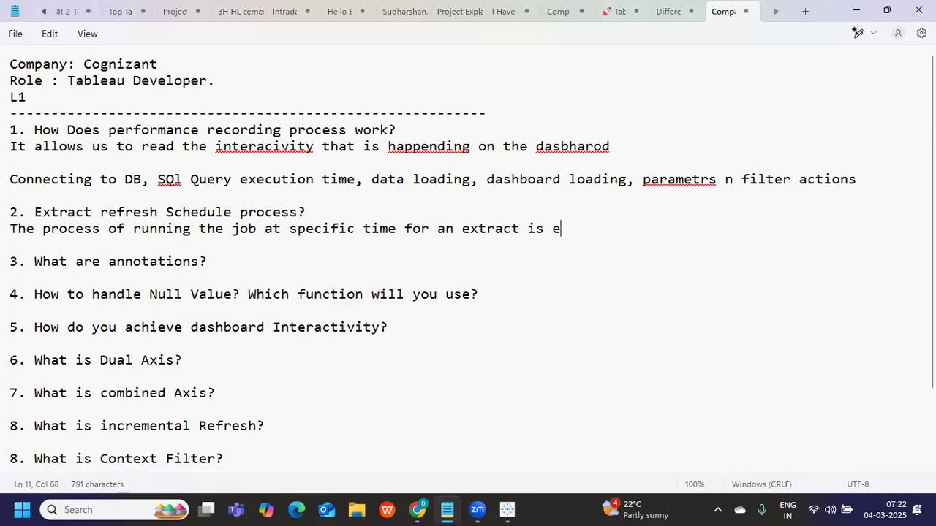
text(xtract refresh)
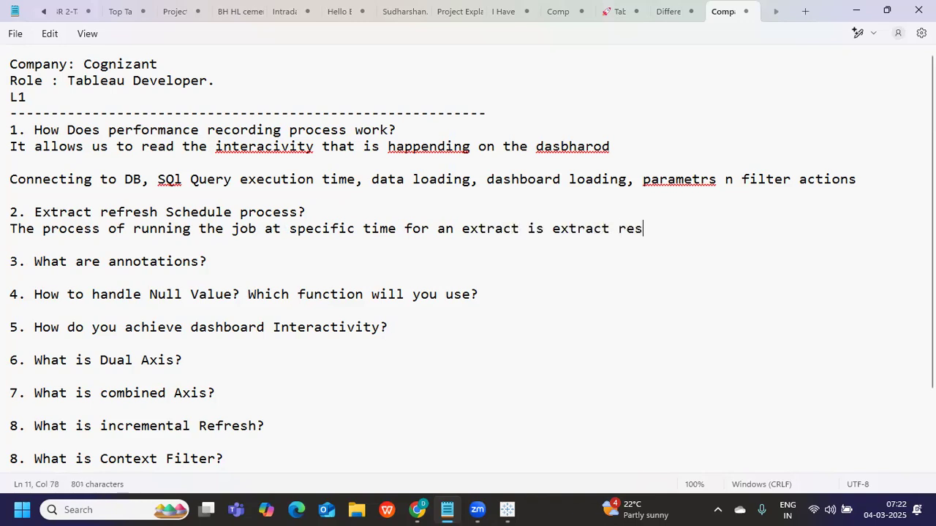
text(.)
- Add the example line '-> 7 am every day - Job will run and will bring new data into the file.'
key(Return)
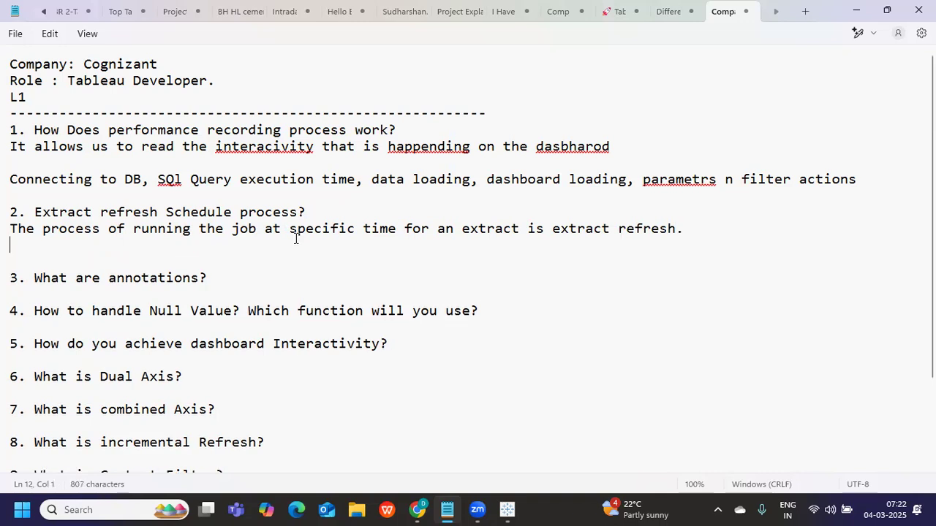
text(-> 7 am ever)
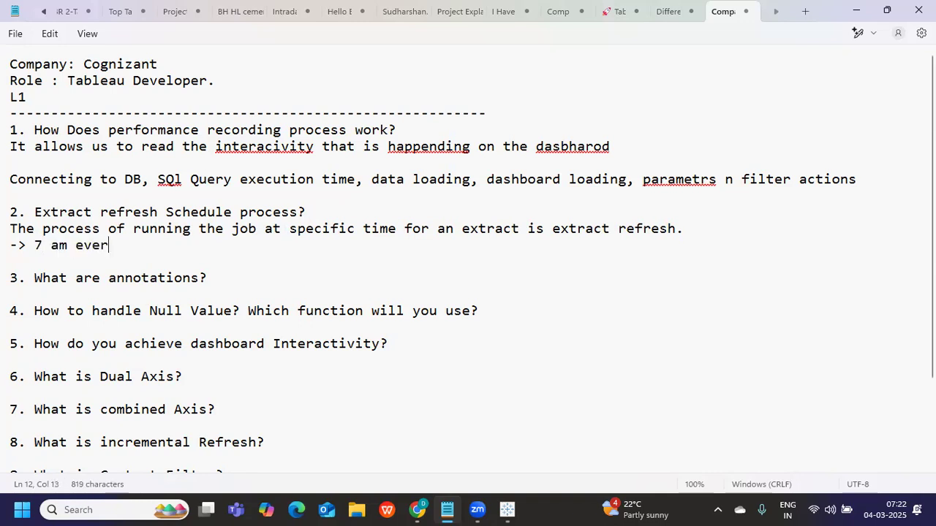
text(y day)
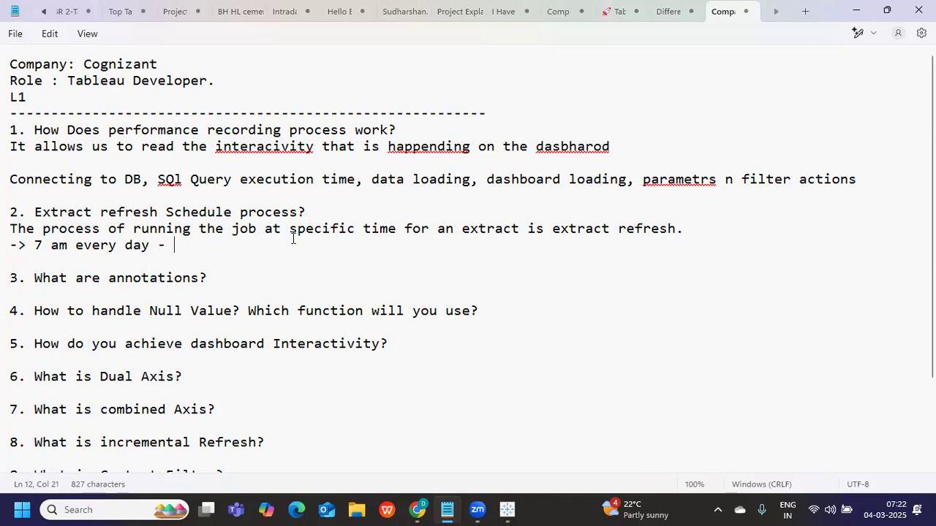
text(- Job )
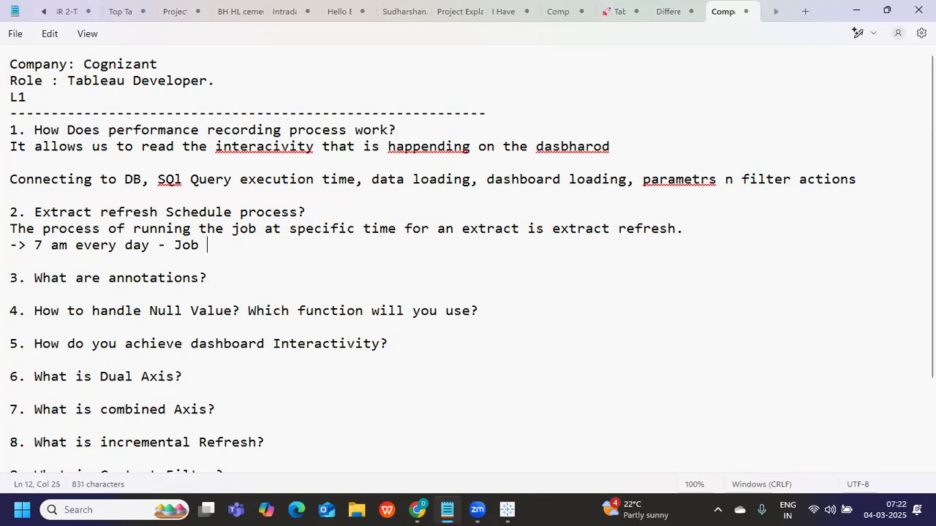
text(will run and will bring new data in)
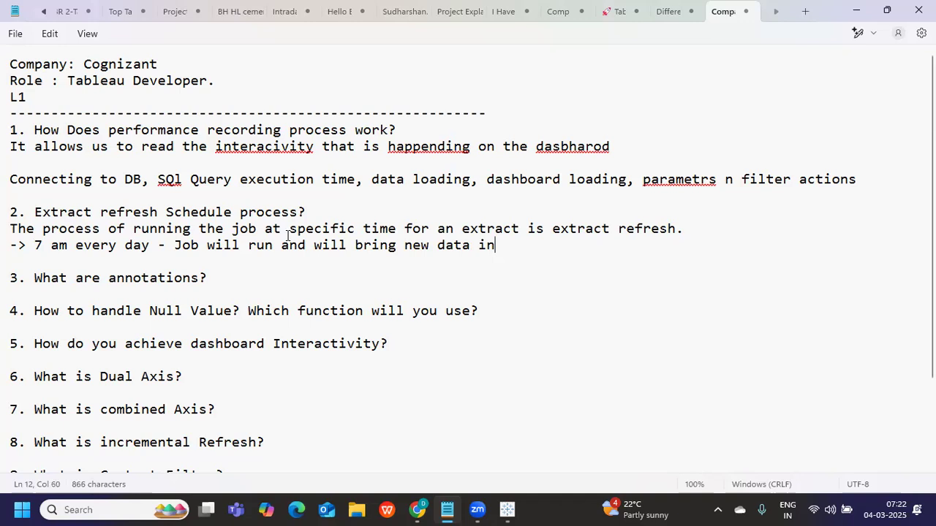
text(to the file.)
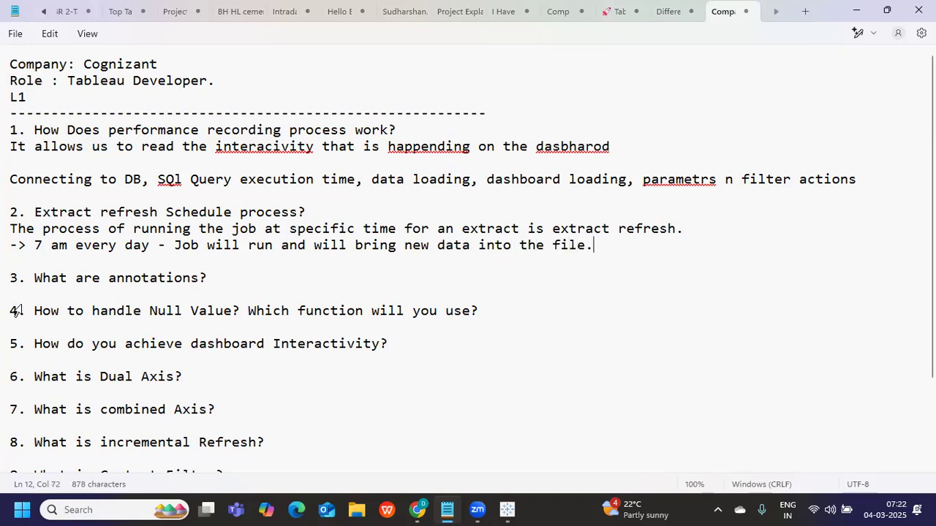
- Highlight the question 2 answer and question 3 on annotations, then bring Tableau's Book1 forward
drag(31, 215, 115, 215)
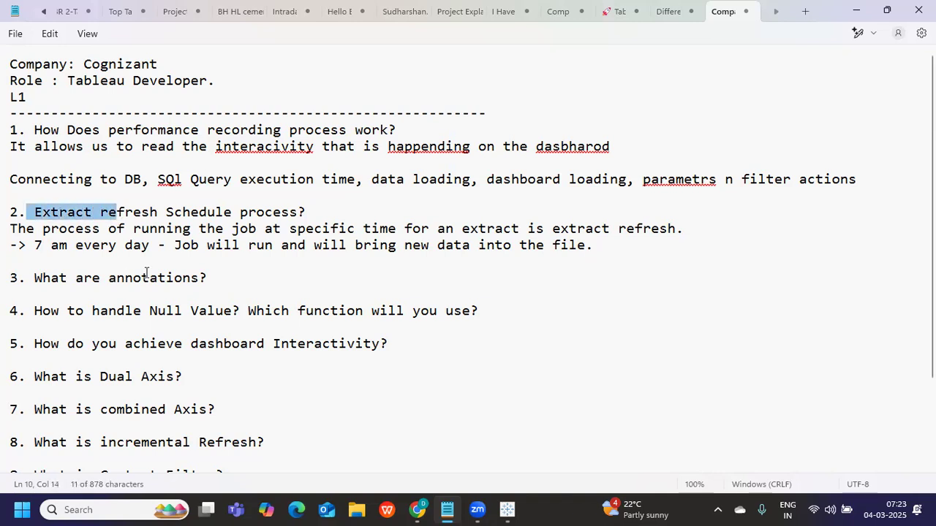
drag(176, 245, 419, 261)
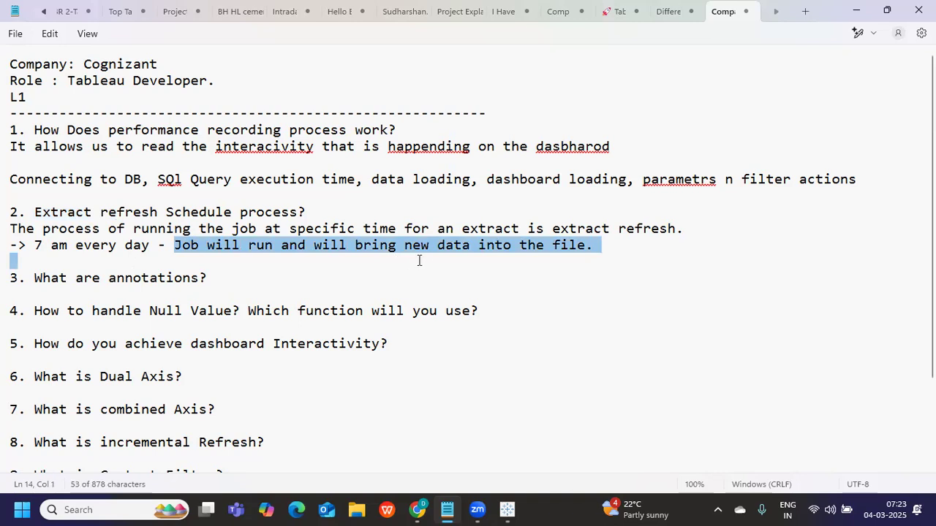
drag(501, 255, 597, 248)
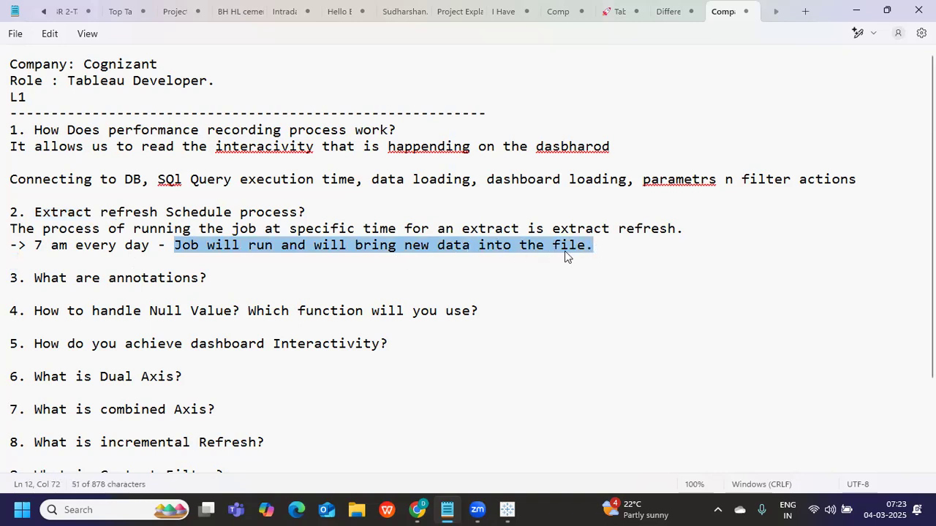
click(612, 248)
drag(612, 248, 6, 212)
drag(27, 285, 231, 288)
mouse_move(504, 510)
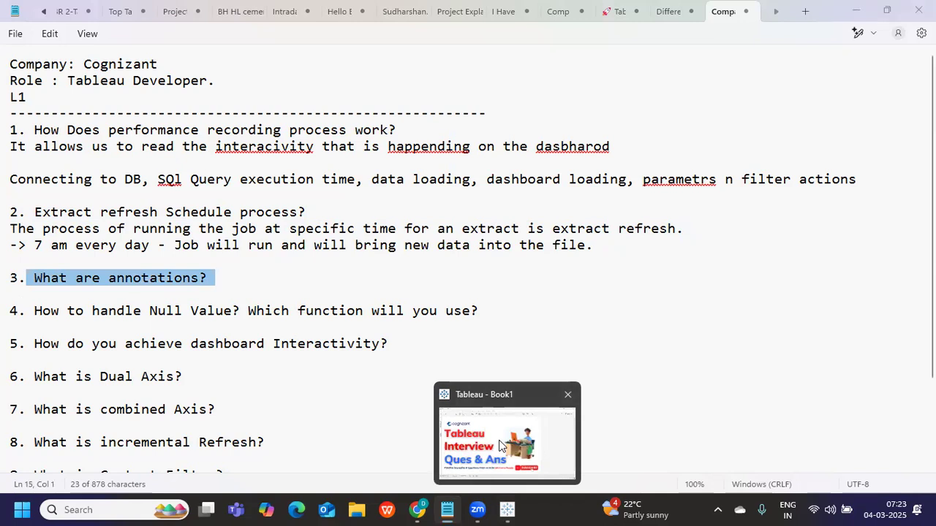
click(475, 438)
- On Sheet 1, chart SUM(Sales) by YEAR(Order Date) as bars for 2021–2024
click(107, 468)
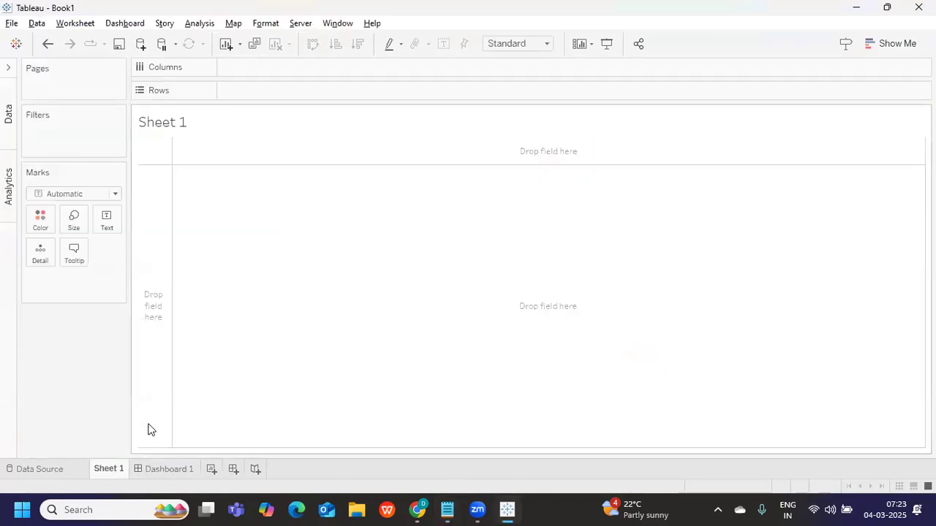
click(8, 74)
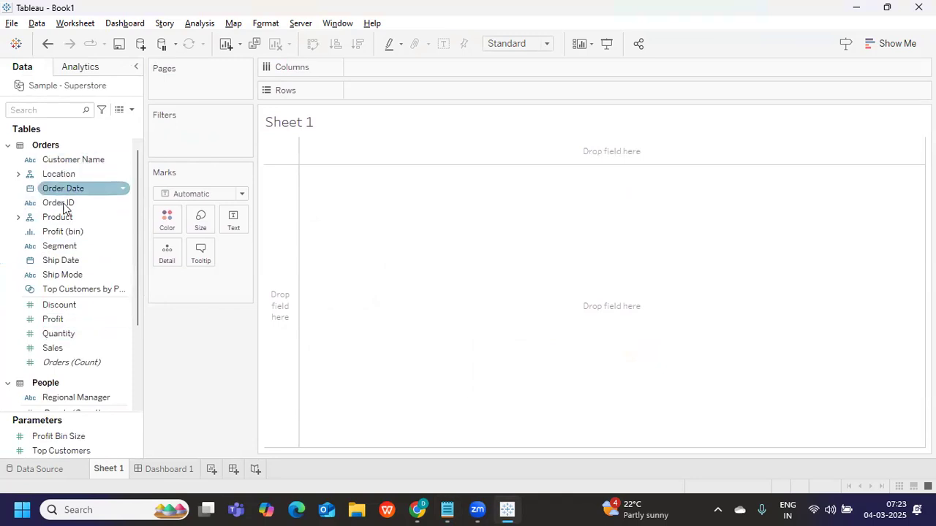
drag(73, 188, 393, 73)
click(39, 108)
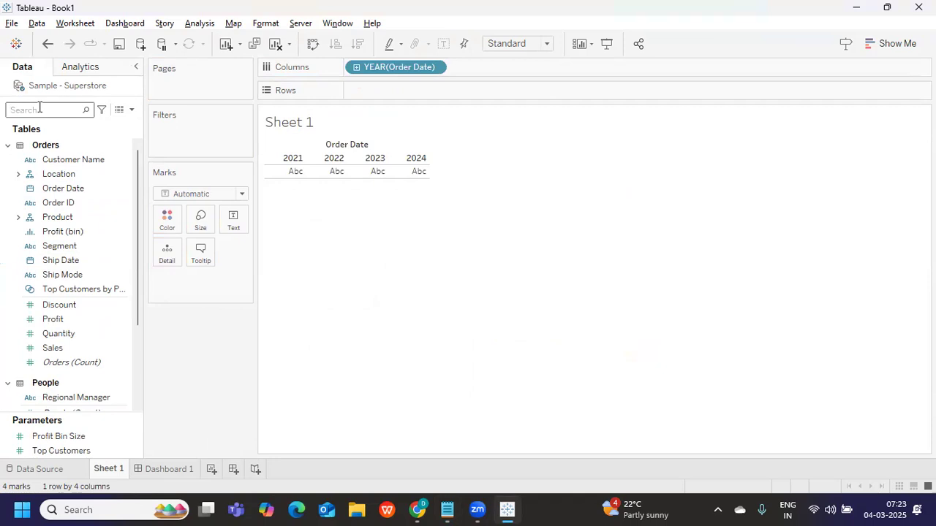
text(sa)
drag(47, 170, 378, 98)
click(218, 194)
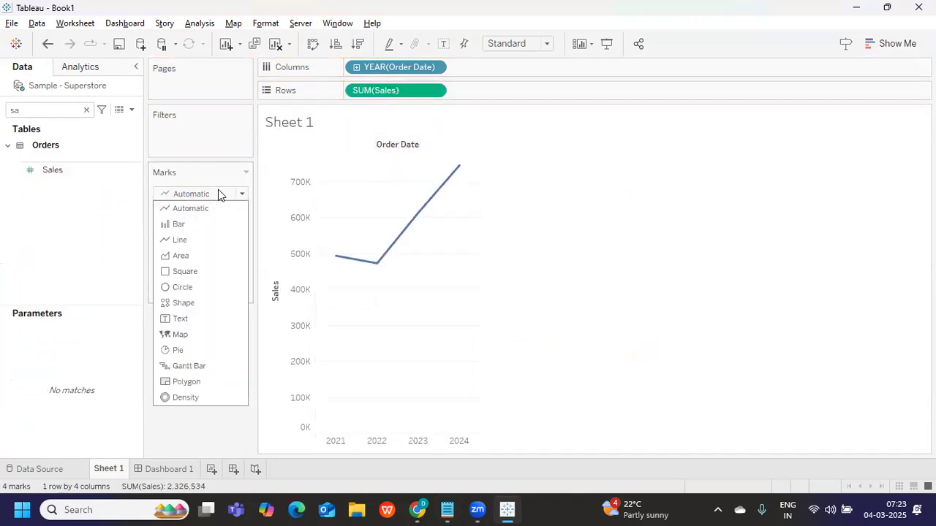
click(181, 225)
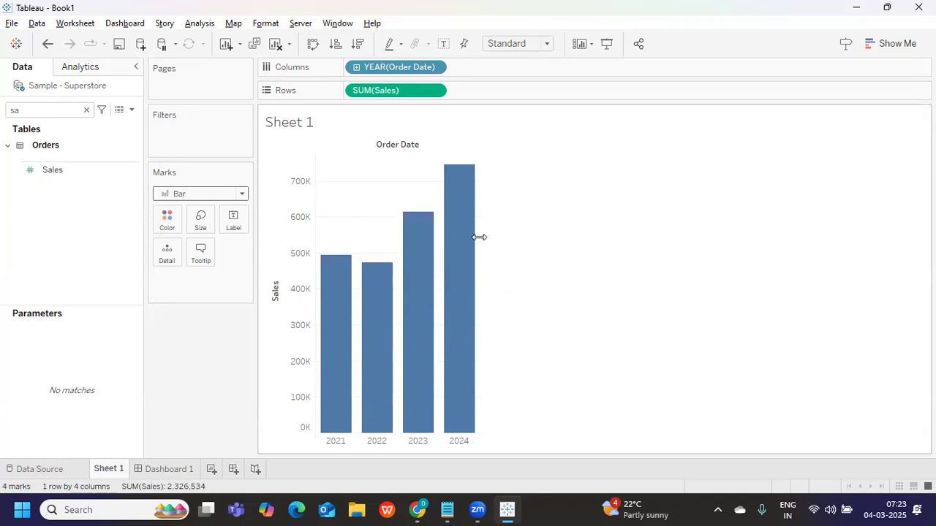
mouse_move(456, 241)
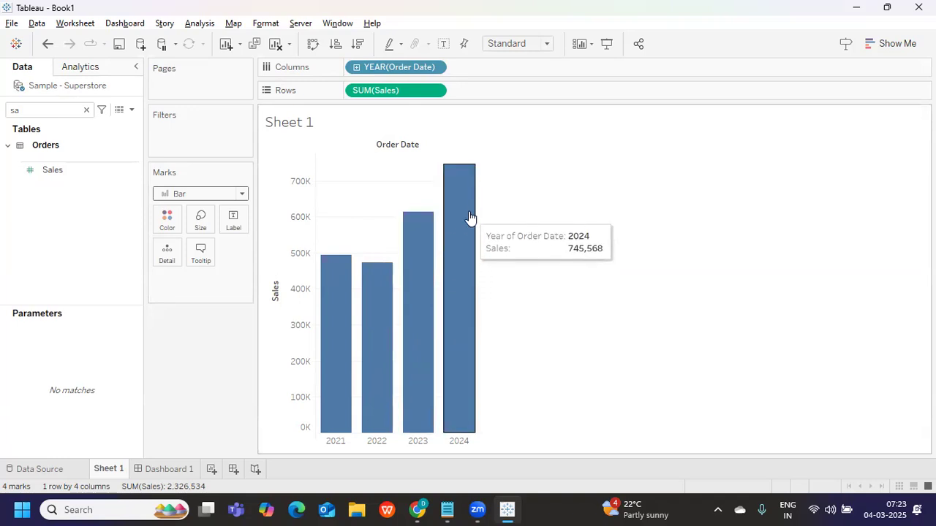
- Show the 2024 bar's context menu with the Annotate Mark, Point and Area options
right_click(468, 210)
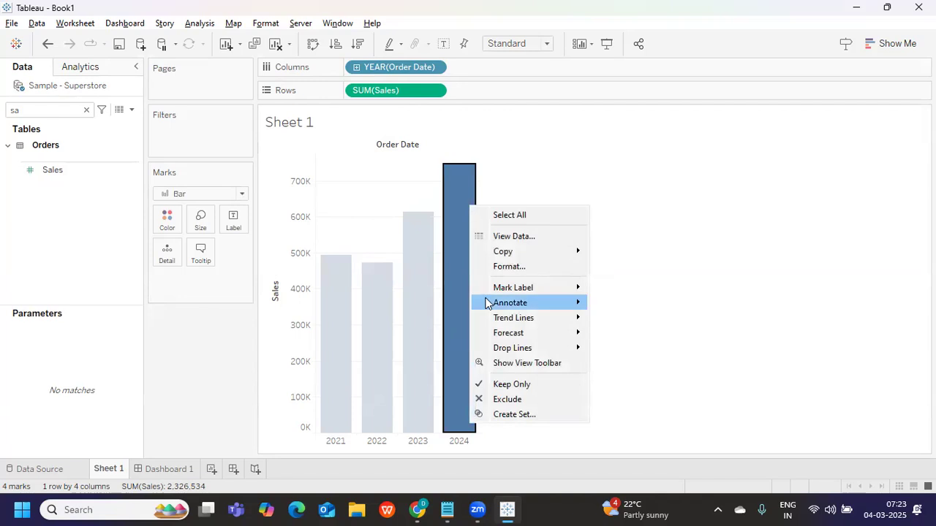
mouse_move(505, 306)
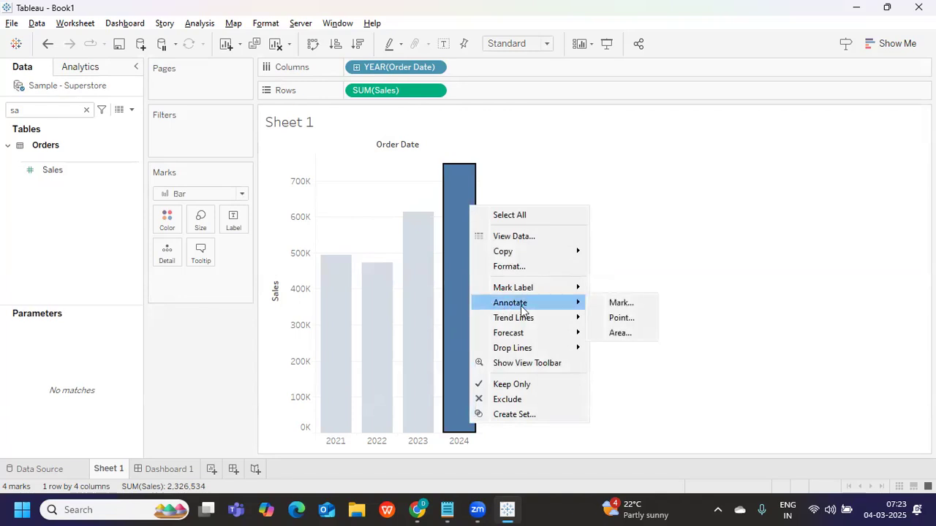